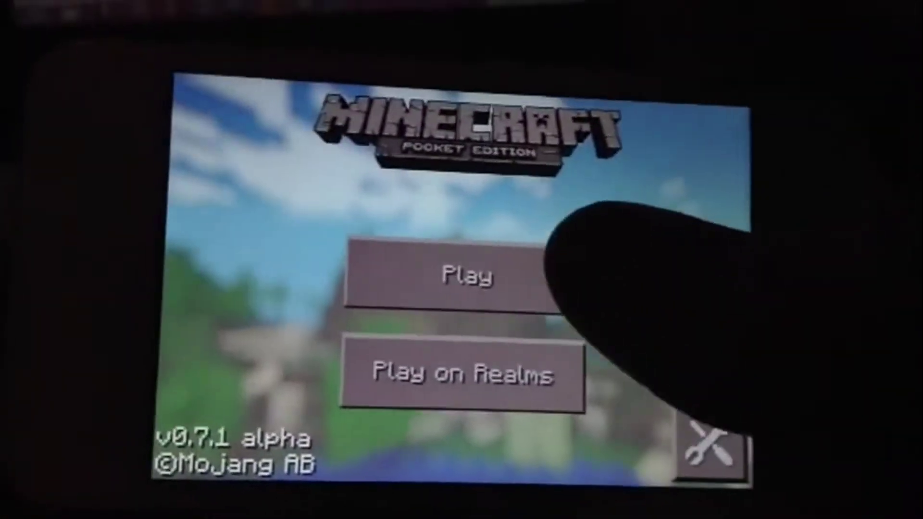
- Start a new Creative world named yyy from the Play menu and generate it
{"action": "left_click", "coordinate": [534, 277]}
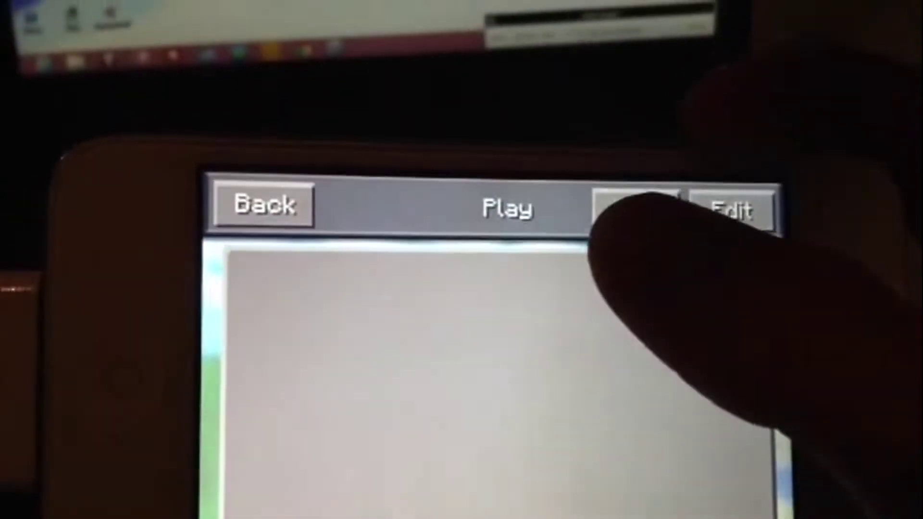
{"action": "left_click", "coordinate": [635, 208]}
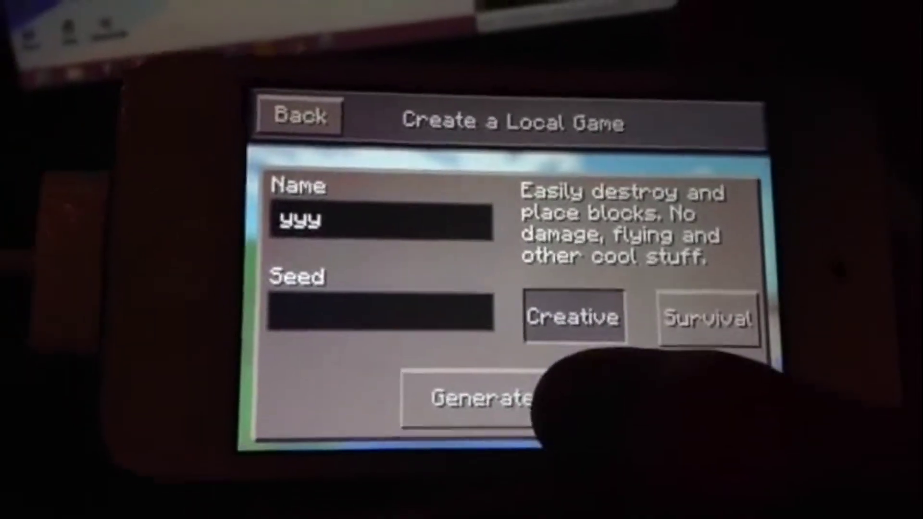
{"action": "left_click", "coordinate": [505, 368]}
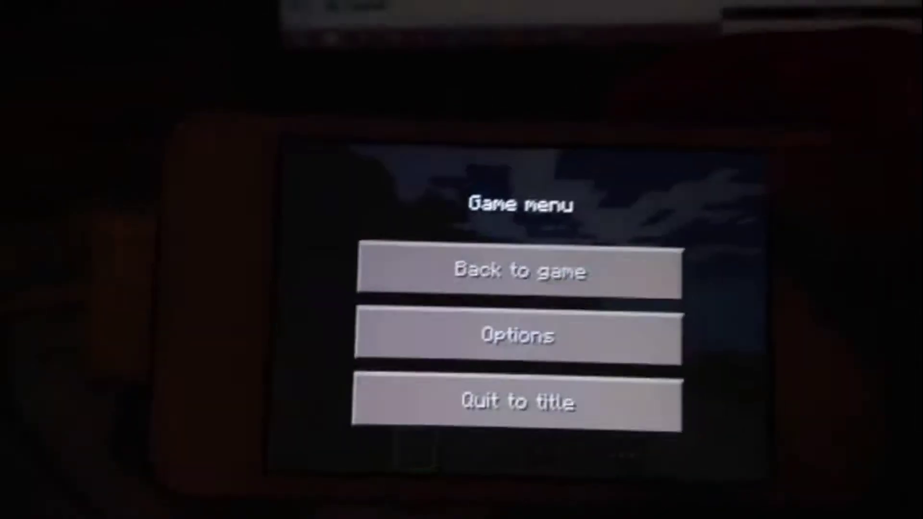
- Open Options from the Game menu and view the Controls settings
{"action": "left_click", "coordinate": [533, 284]}
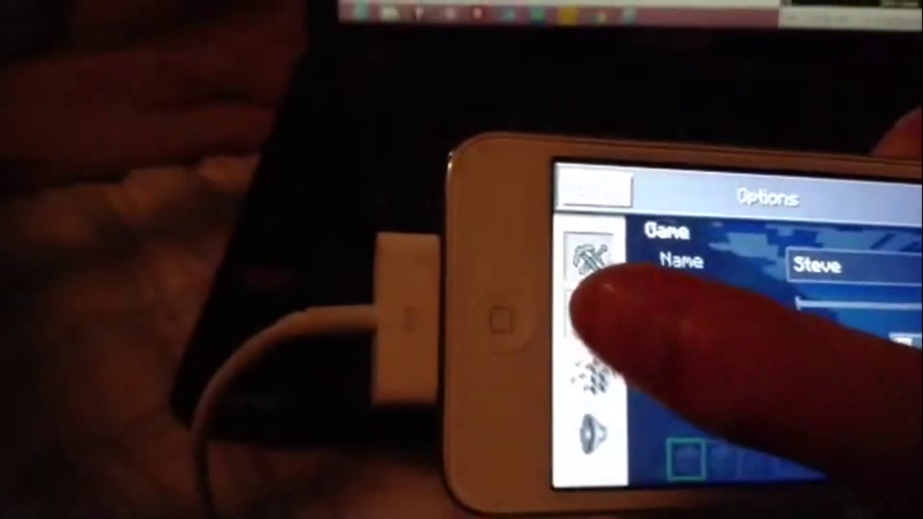
{"action": "left_click", "coordinate": [537, 273]}
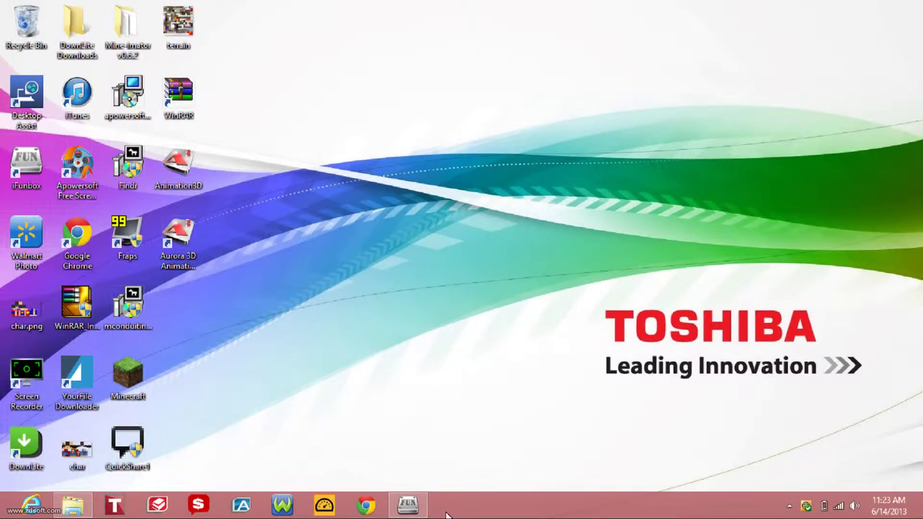
{"action": "left_click", "coordinate": [77, 170]}
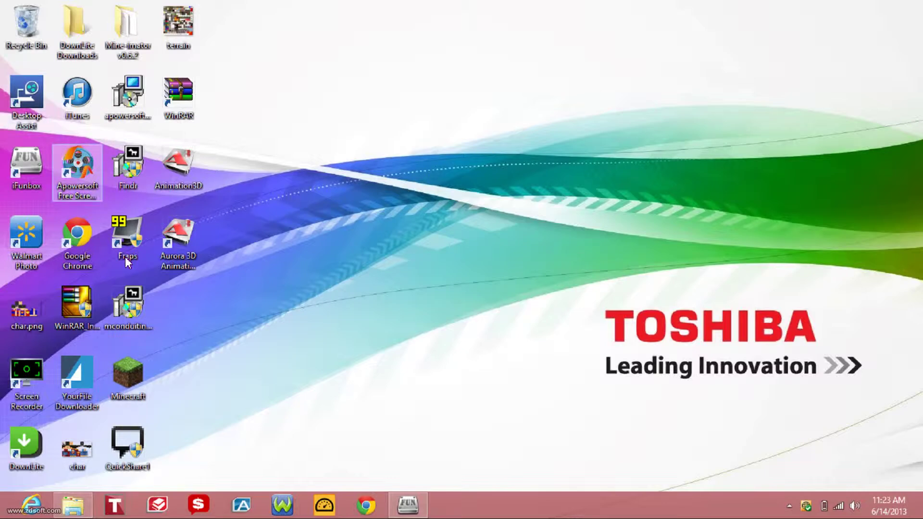
{"action": "left_click", "coordinate": [125, 257]}
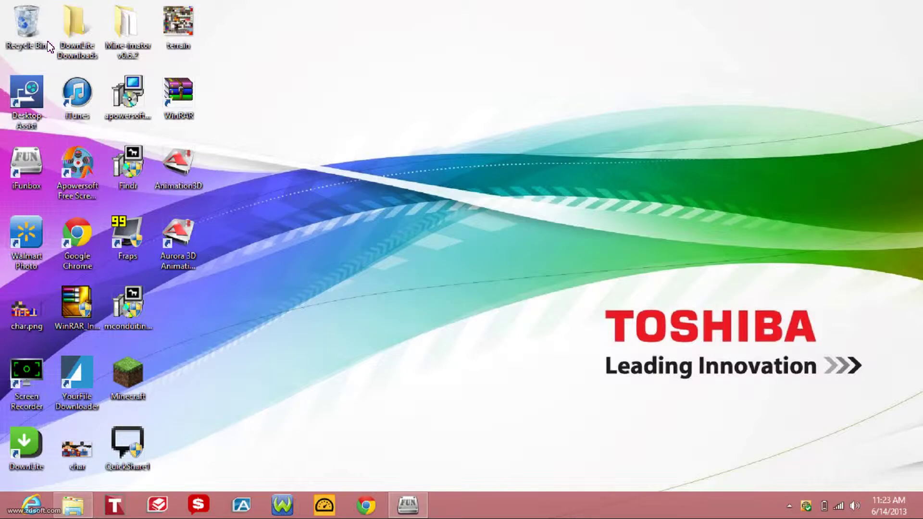
{"action": "left_click", "coordinate": [27, 163]}
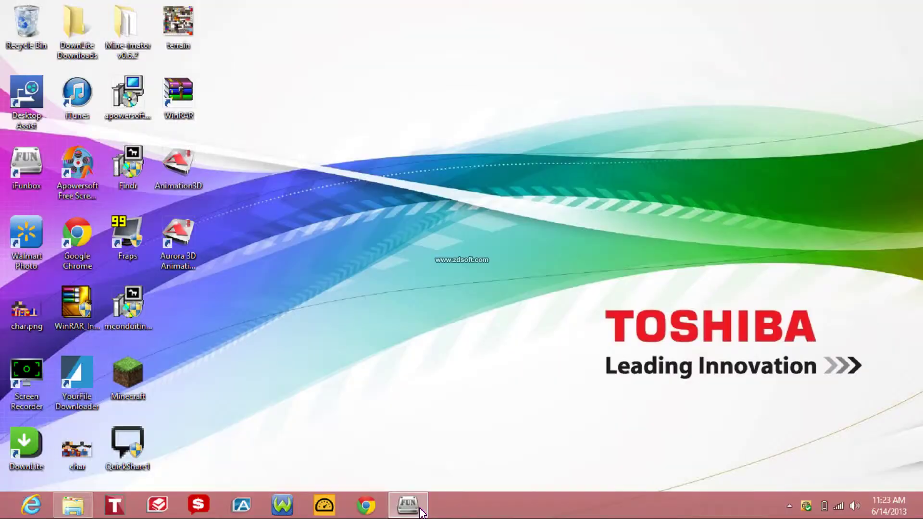
- In iFunBox Classic, browse the iPod to User Applications > Minecraft PE > minecraftpe.app
{"action": "left_click", "coordinate": [421, 509]}
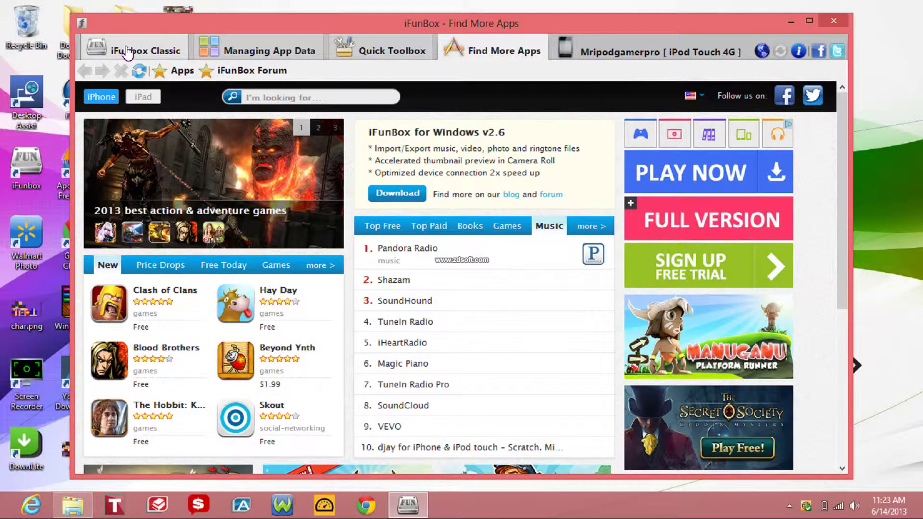
{"action": "left_click", "coordinate": [128, 52]}
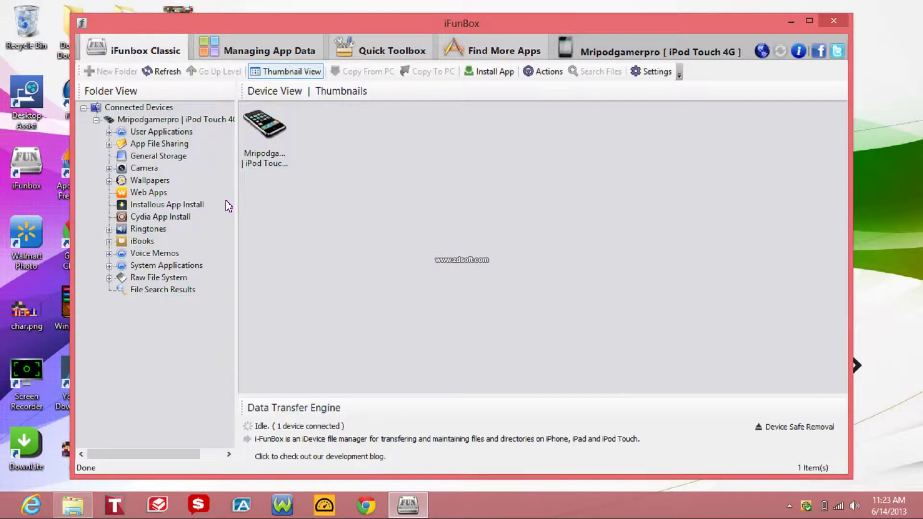
{"action": "double_click", "coordinate": [267, 159]}
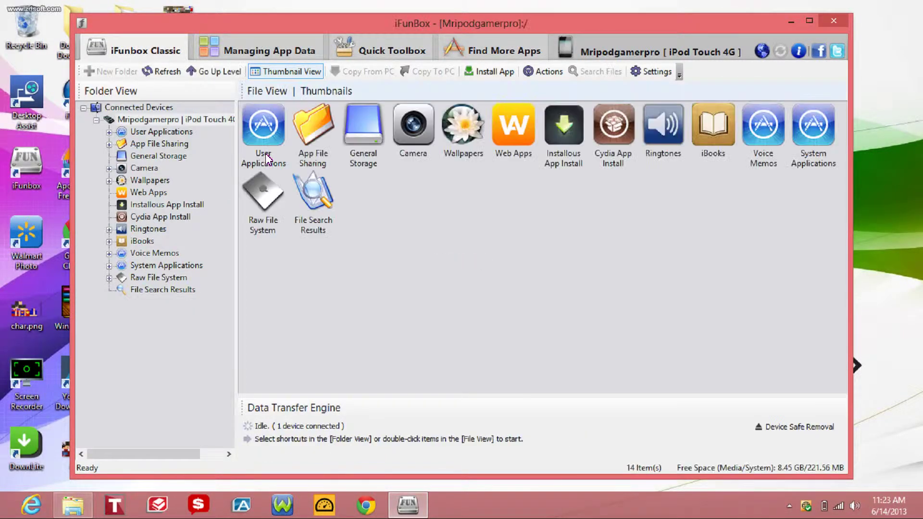
{"action": "double_click", "coordinate": [264, 119]}
{"action": "left_click", "coordinate": [622, 133]}
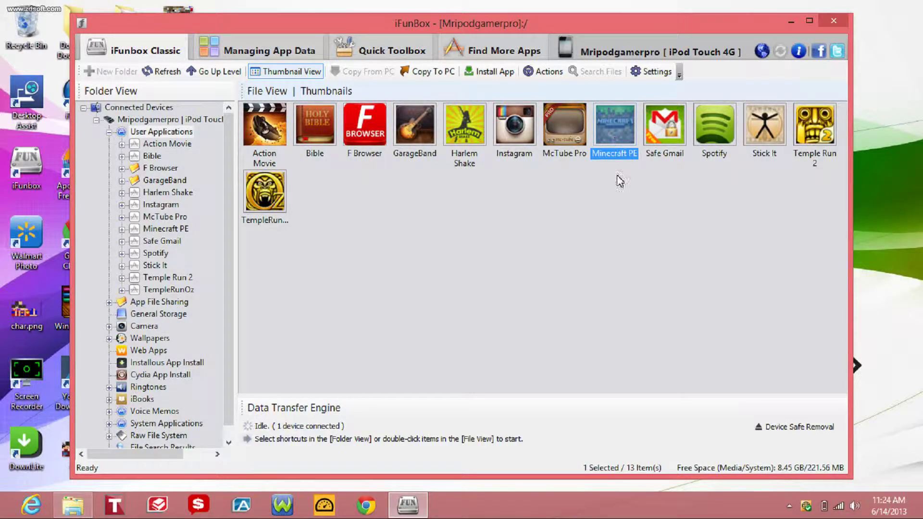
{"action": "double_click", "coordinate": [607, 142]}
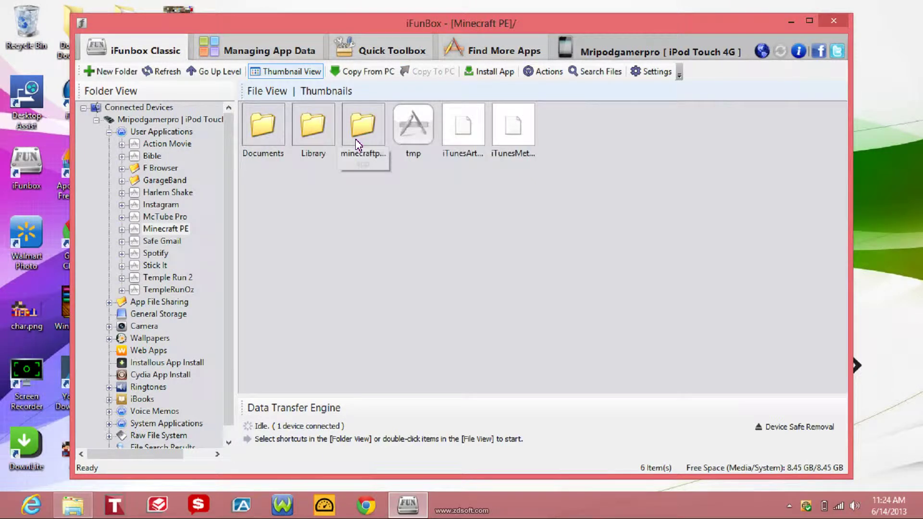
{"action": "double_click", "coordinate": [357, 145]}
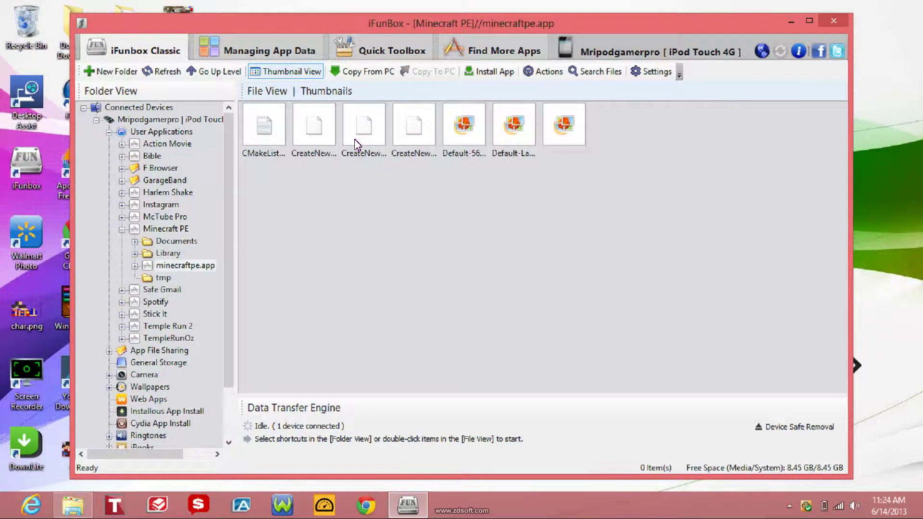
- View minecraftpe.app's files as a detailed list, scroll through them, then close iFunBox
{"action": "left_click", "coordinate": [298, 72]}
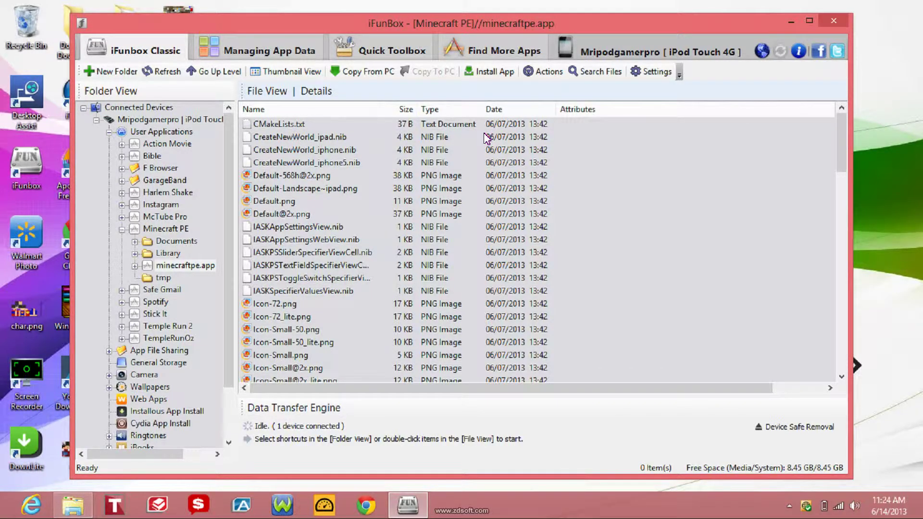
{"action": "left_click", "coordinate": [842, 377]}
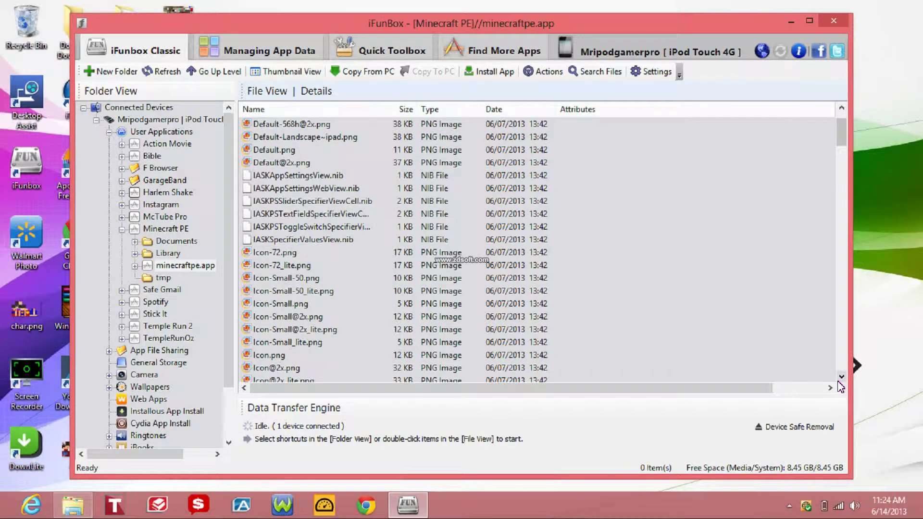
{"action": "left_click", "coordinate": [841, 378]}
{"action": "scroll", "coordinate": [845, 386], "scroll_direction": "up", "scroll_amount": 1}
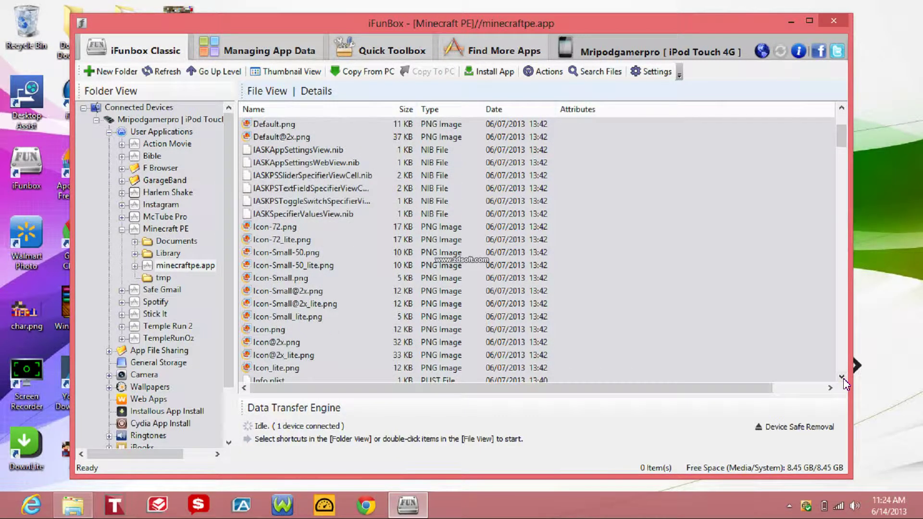
{"action": "left_click", "coordinate": [842, 378]}
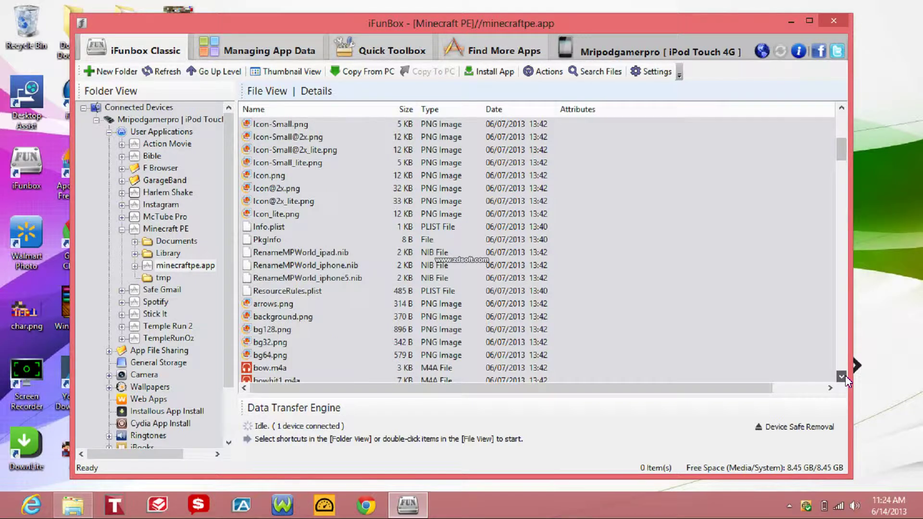
{"action": "left_click", "coordinate": [842, 378]}
{"action": "left_click", "coordinate": [842, 377]}
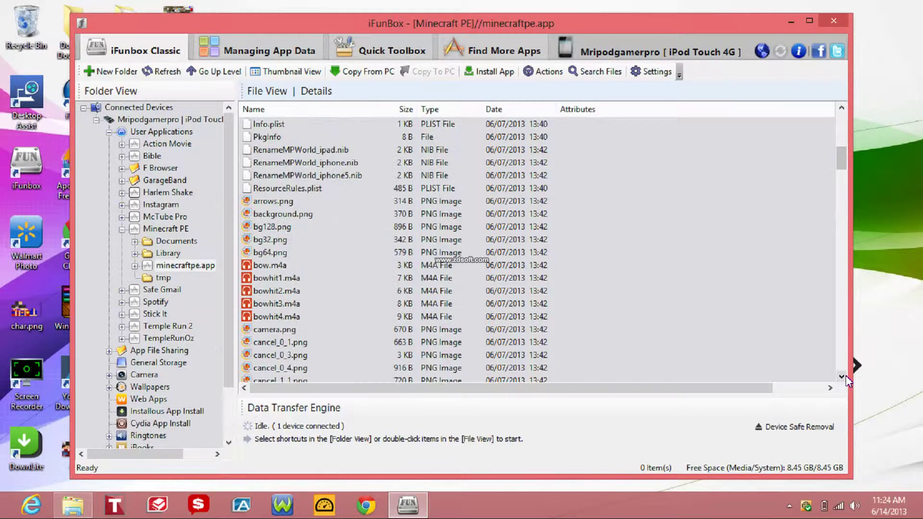
{"action": "left_click", "coordinate": [841, 376]}
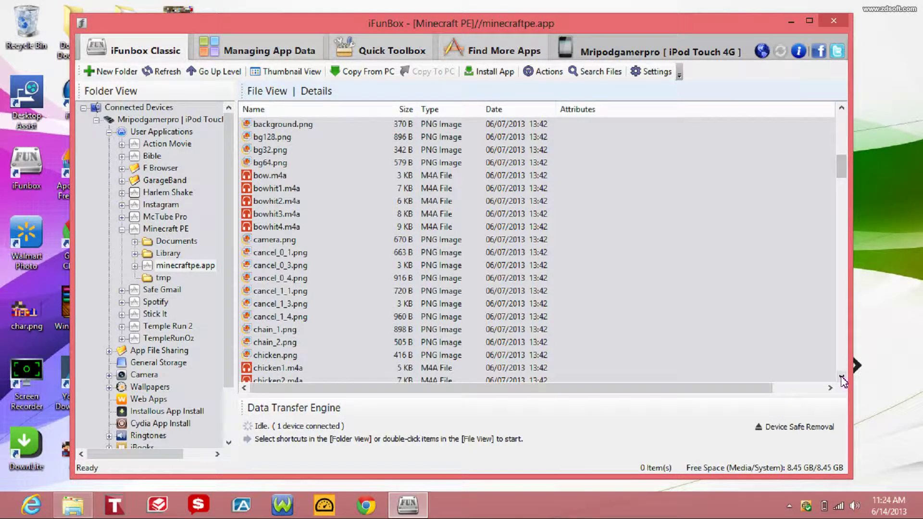
{"action": "left_click", "coordinate": [842, 377]}
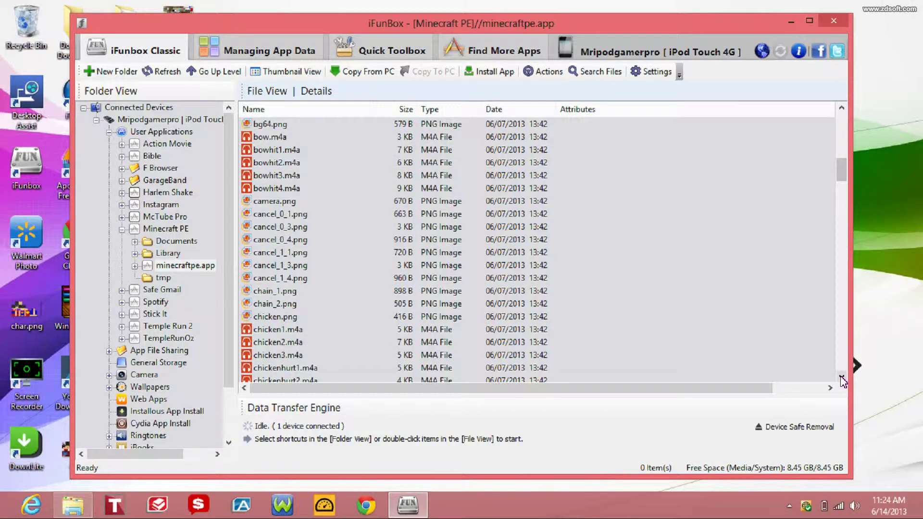
{"action": "left_click", "coordinate": [841, 377]}
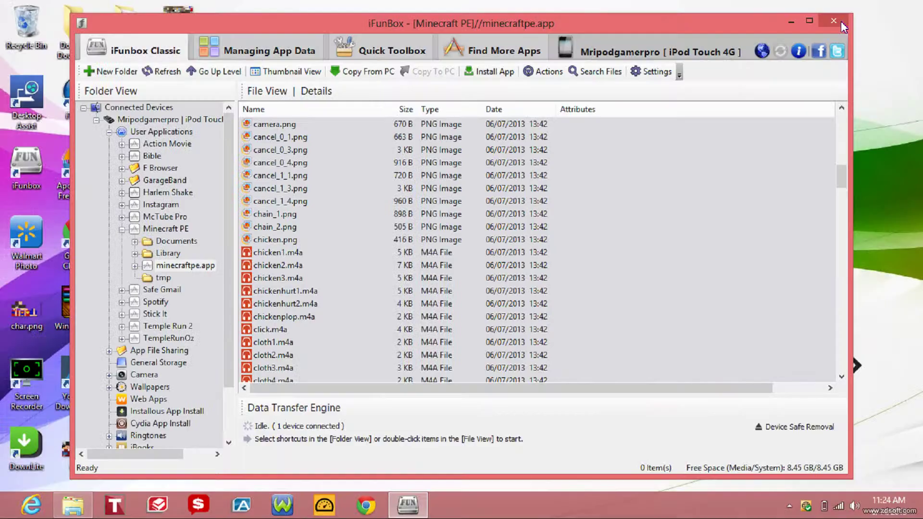
{"action": "left_click", "coordinate": [835, 22]}
{"action": "type", "text": "sk"}
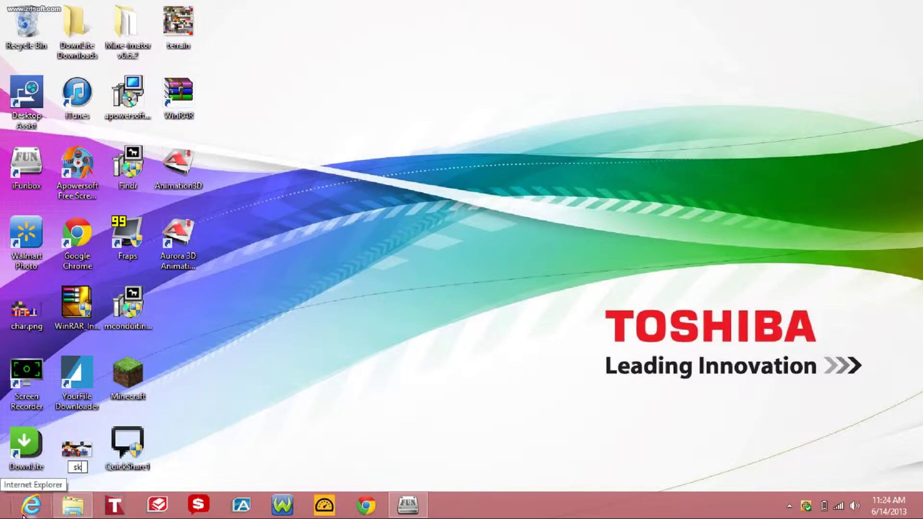
{"action": "type", "text": "in201"}
- Commit the skin201 file name and dismiss the desktop context menu
{"action": "key", "text": "Return"}
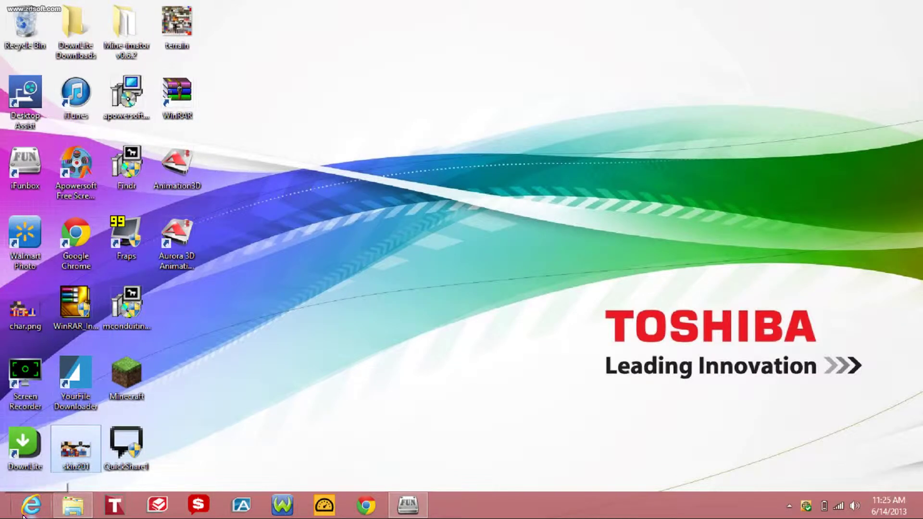
{"action": "key", "text": "t"}
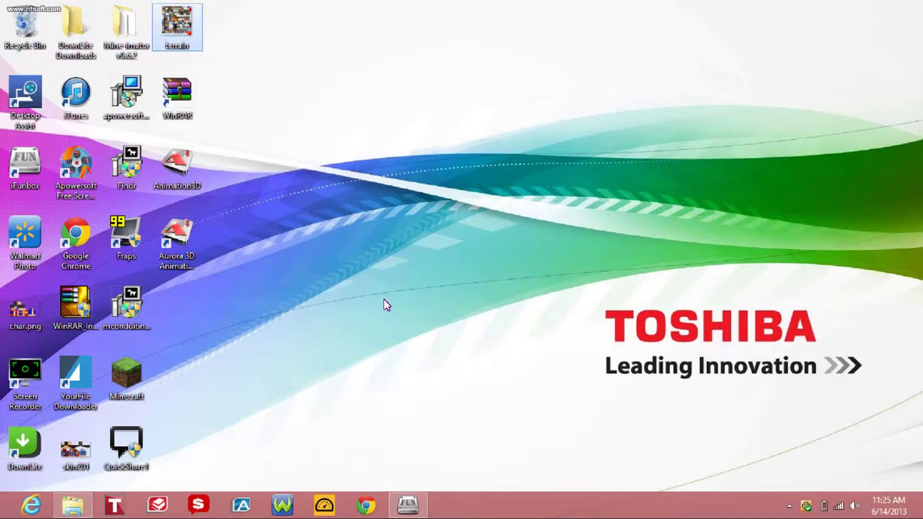
{"action": "left_click", "coordinate": [386, 305]}
{"action": "right_click", "coordinate": [385, 305]}
{"action": "left_click", "coordinate": [380, 288]}
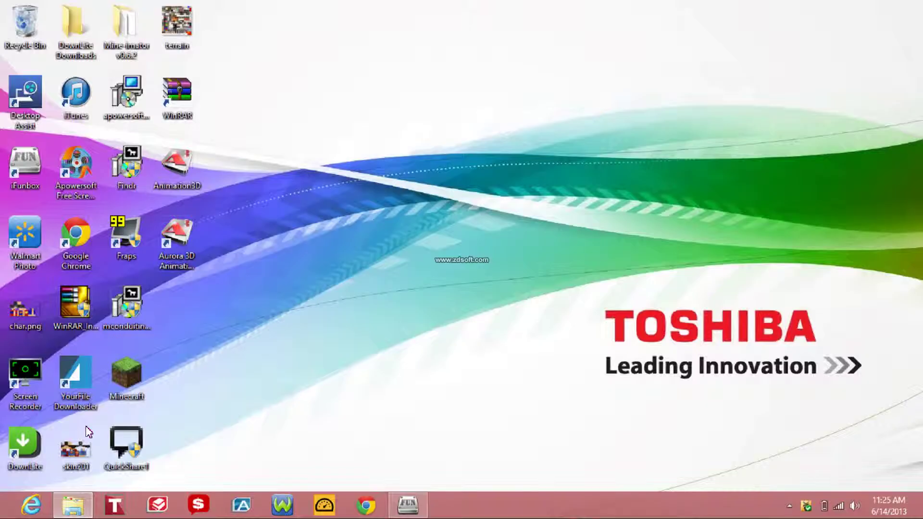
- Rename the skin201 desktop image to char, fixing a typo along the way
{"action": "left_click", "coordinate": [85, 472]}
{"action": "key", "text": "F2"}
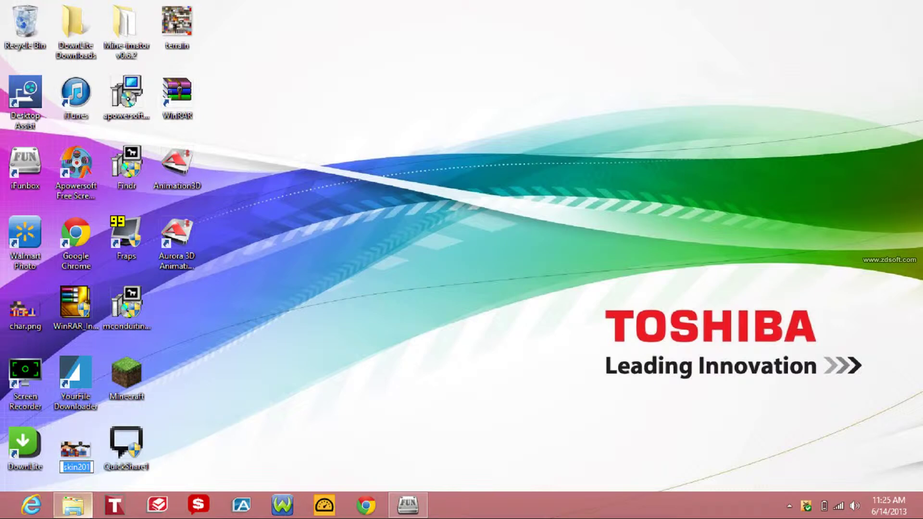
{"action": "type", "text": "chatr"}
{"action": "key", "text": "BackSpace"}
{"action": "key", "text": "BackSpace"}
{"action": "type", "text": "r"}
{"action": "key", "text": "Return"}
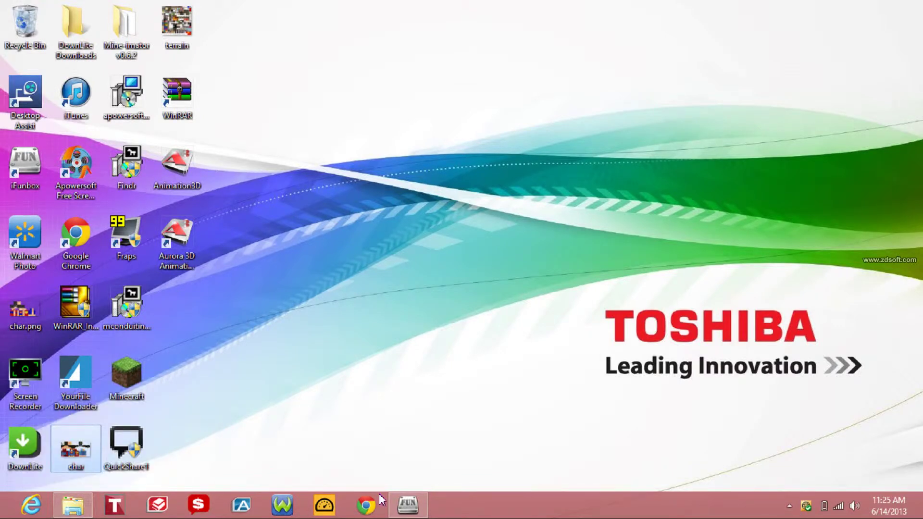
- Restore iFunBox and drag the char image into the minecraftpe.app folder
{"action": "left_click", "coordinate": [404, 515]}
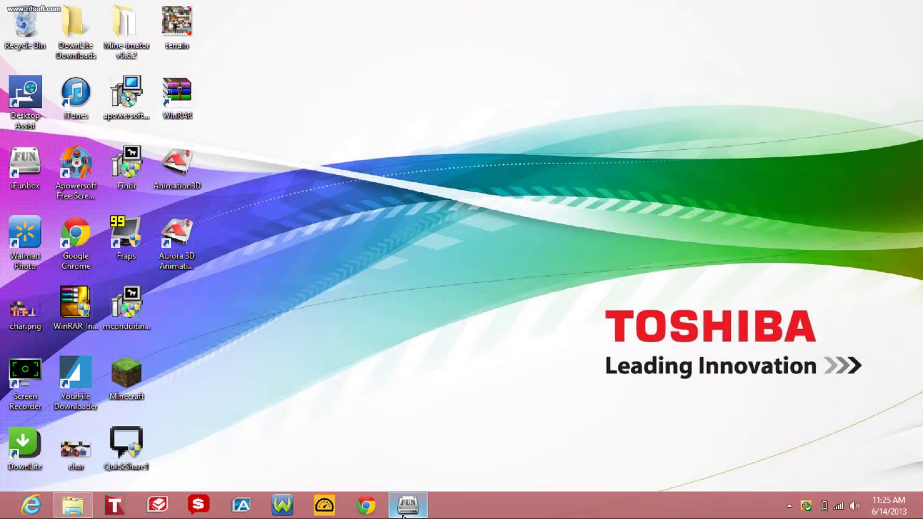
{"action": "left_click", "coordinate": [404, 515]}
{"action": "mouse_move", "coordinate": [408, 504]}
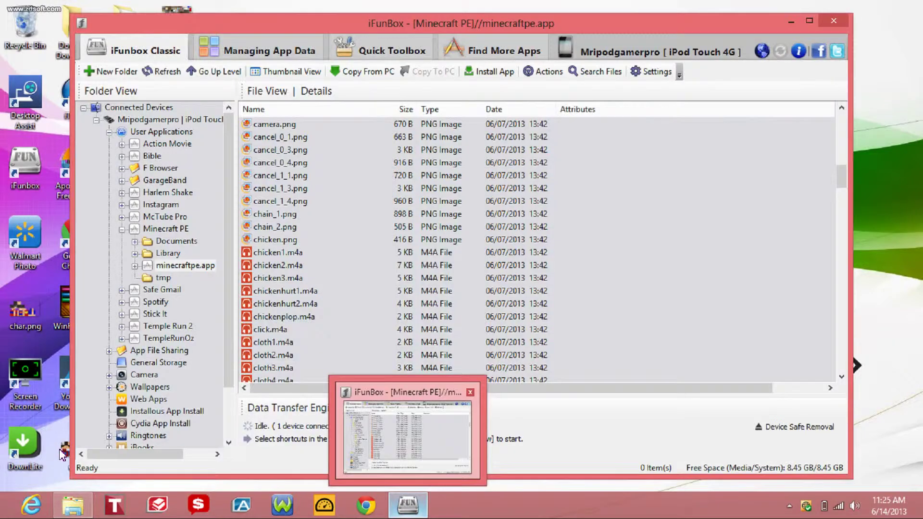
{"action": "left_click_drag", "start_coordinate": [63, 455], "coordinate": [329, 327]}
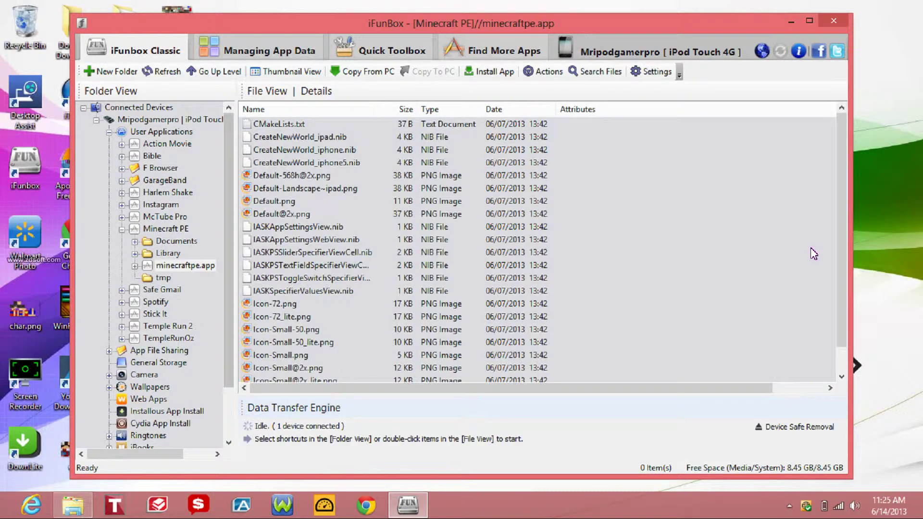
- Scroll down the minecraftpe.app file list to find char.png
{"action": "left_click", "coordinate": [842, 380]}
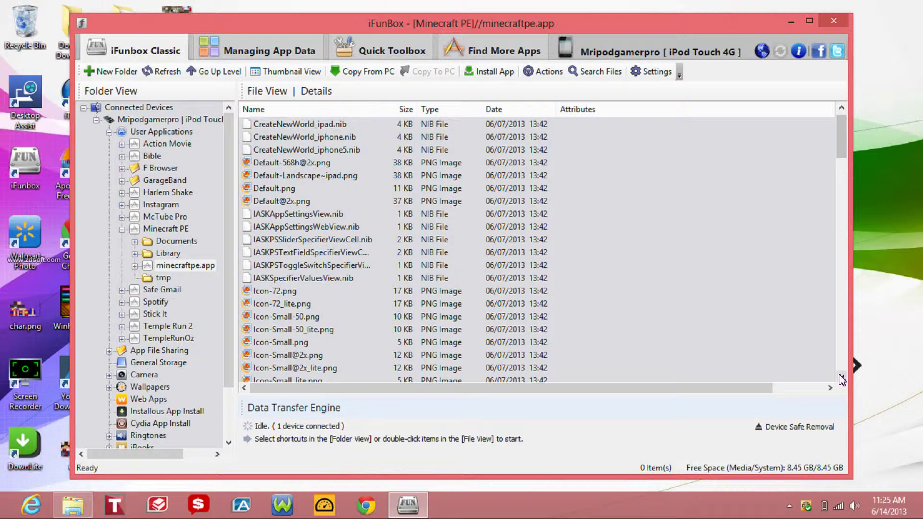
{"action": "left_click", "coordinate": [842, 379]}
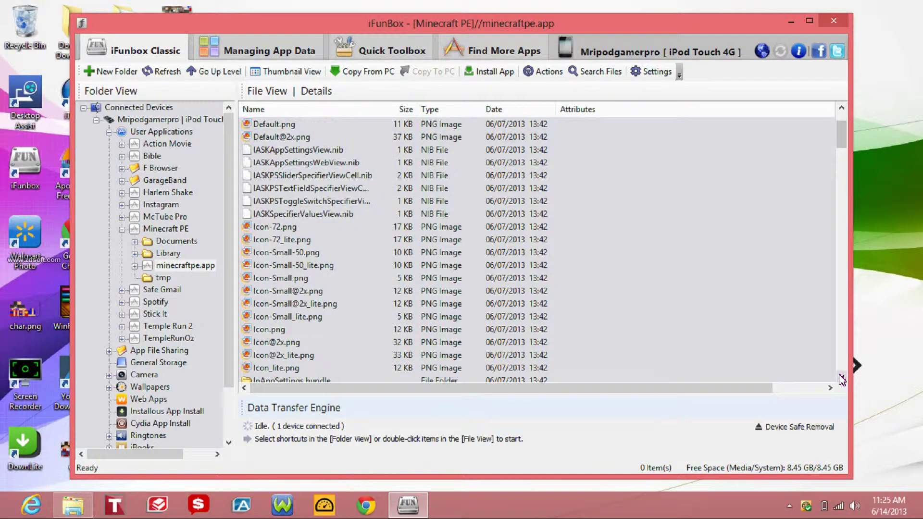
{"action": "left_click", "coordinate": [841, 379]}
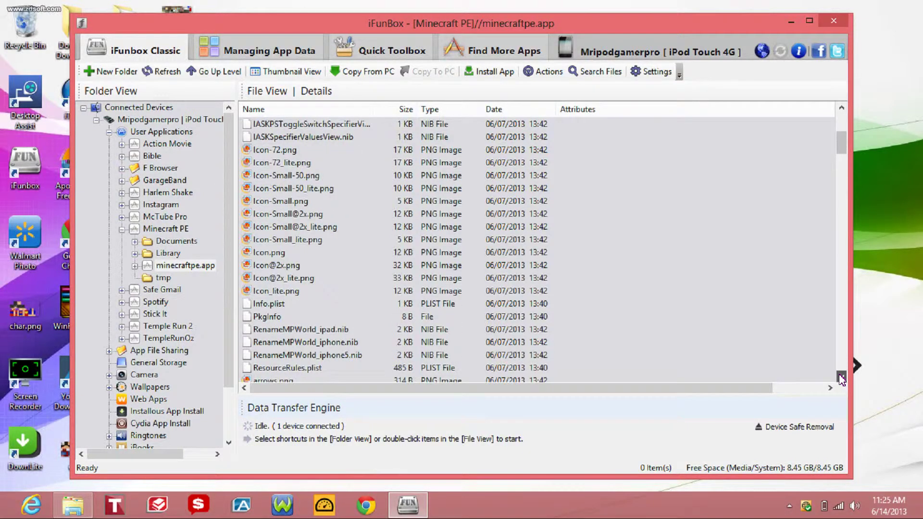
{"action": "left_click", "coordinate": [842, 379]}
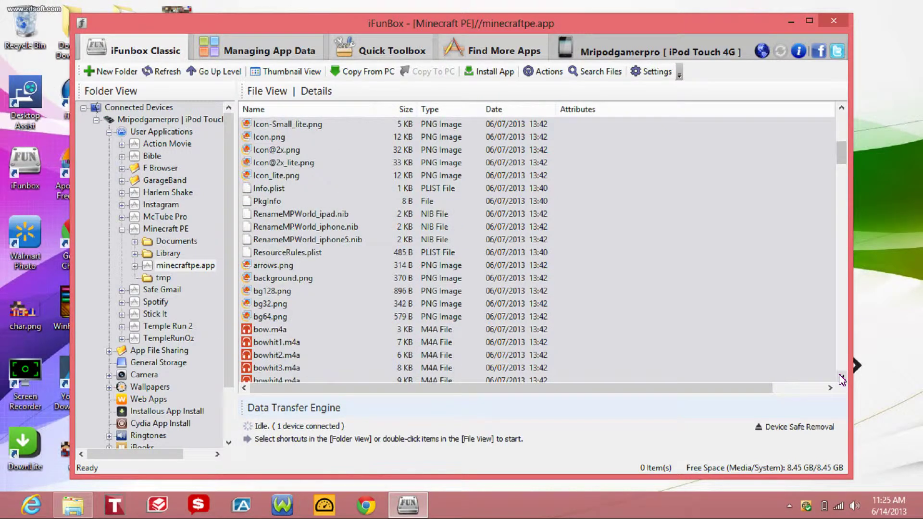
{"action": "left_click", "coordinate": [842, 379]}
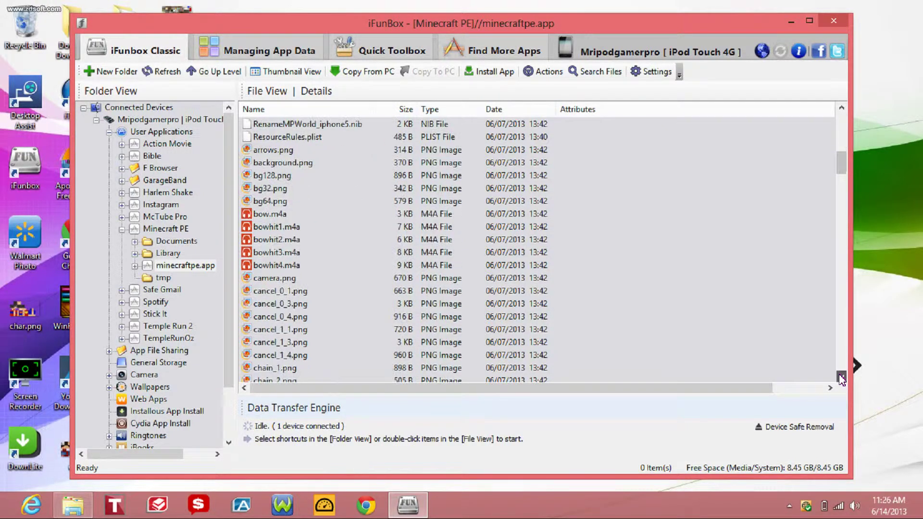
{"action": "left_click", "coordinate": [841, 379]}
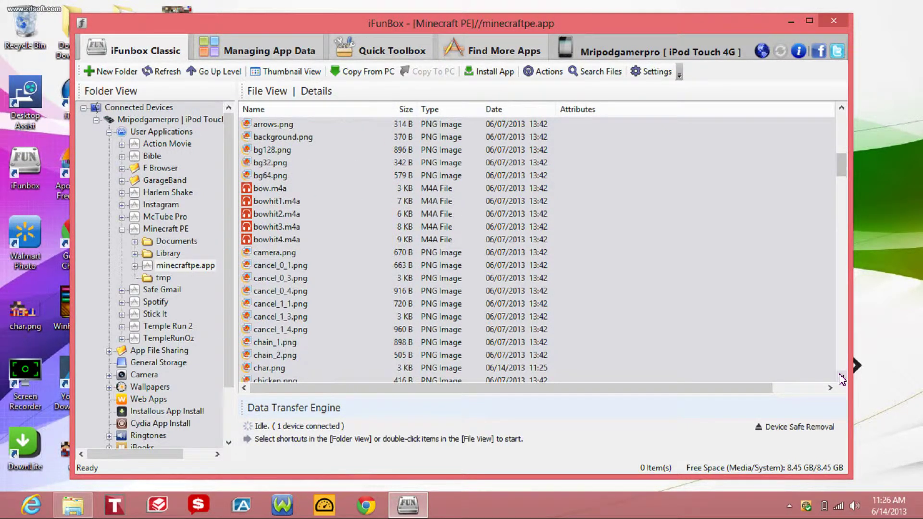
{"action": "left_click", "coordinate": [841, 379]}
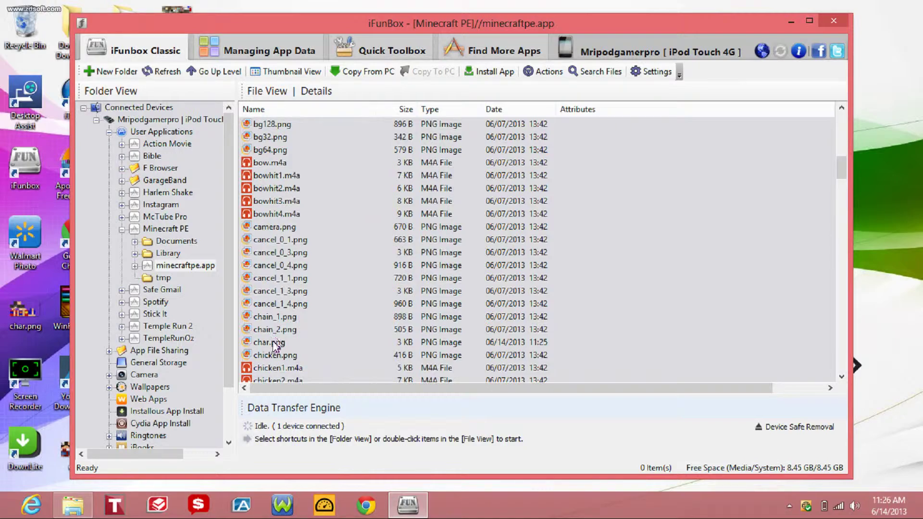